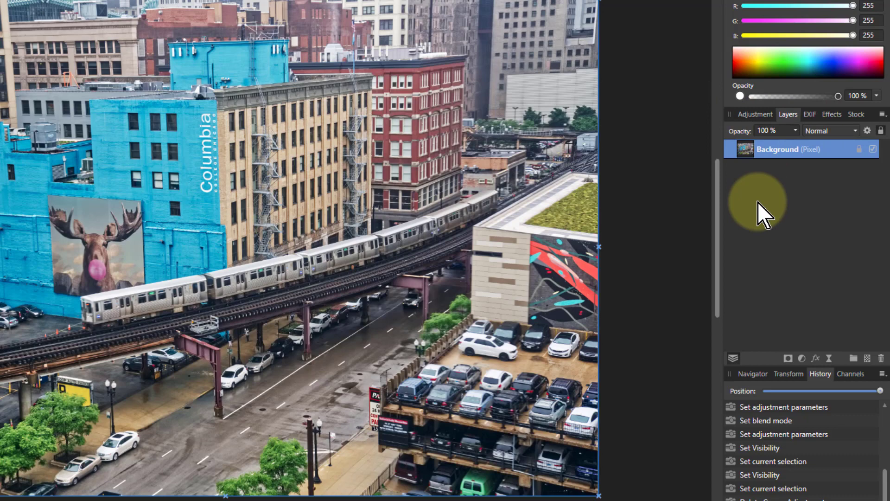
Step: Add a Curves adjustment, then delete the copy that landed nested inside the Background layer
left_click(802, 358)
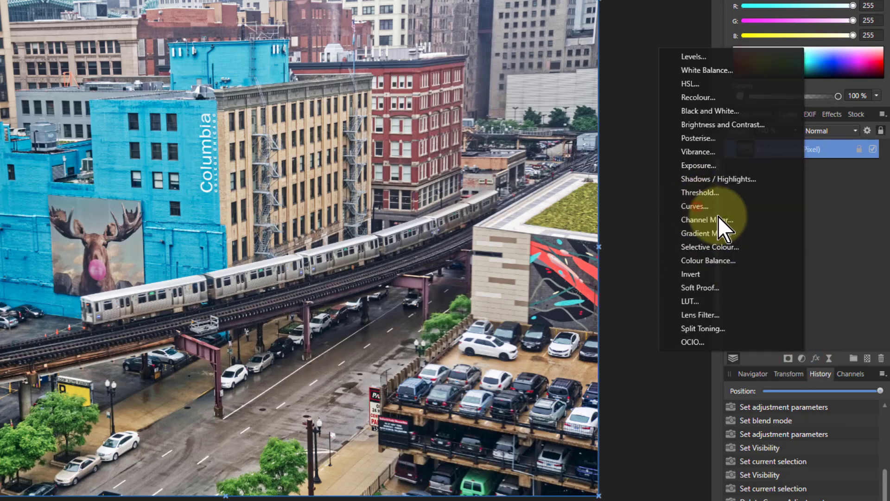
left_click(696, 206)
left_click(730, 148)
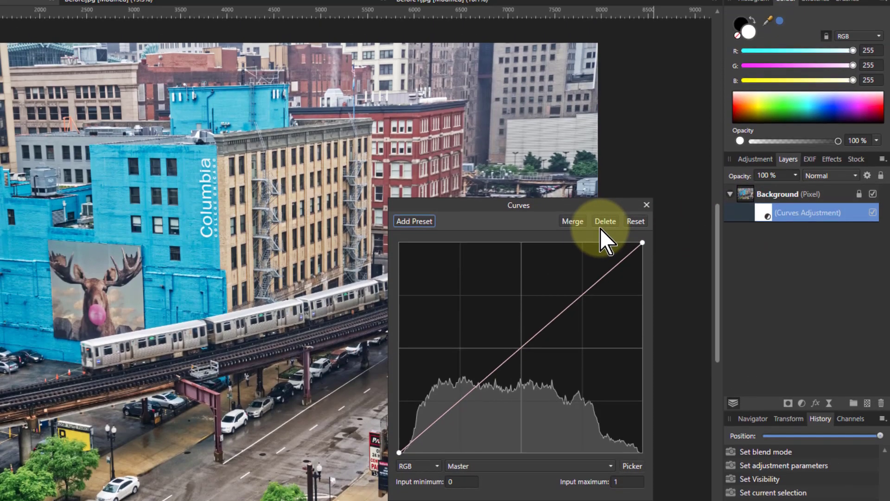
left_click(605, 176)
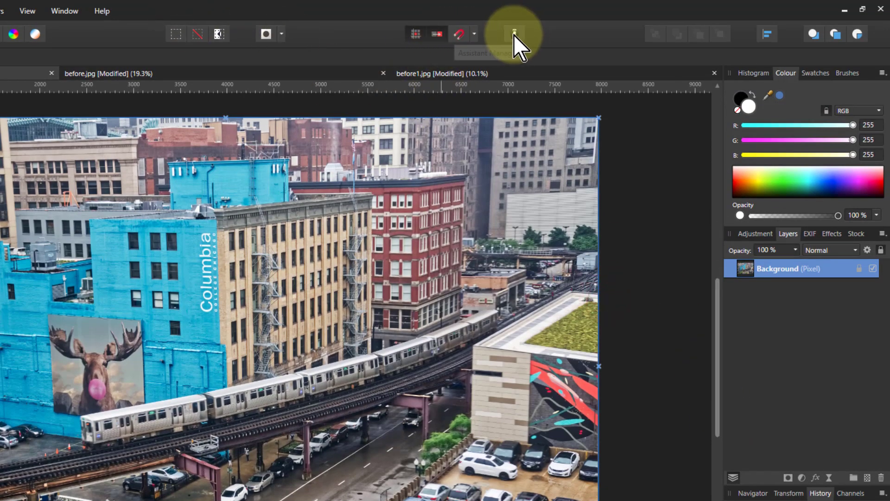
left_click(514, 35)
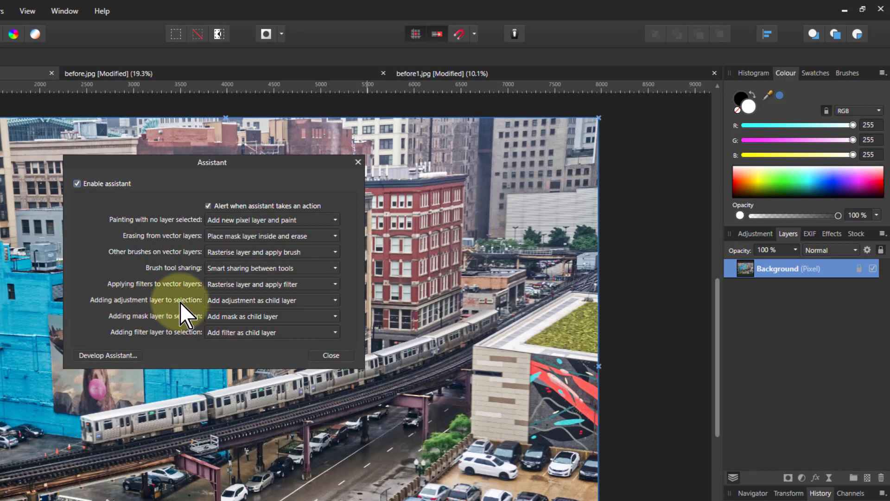
left_click(252, 303)
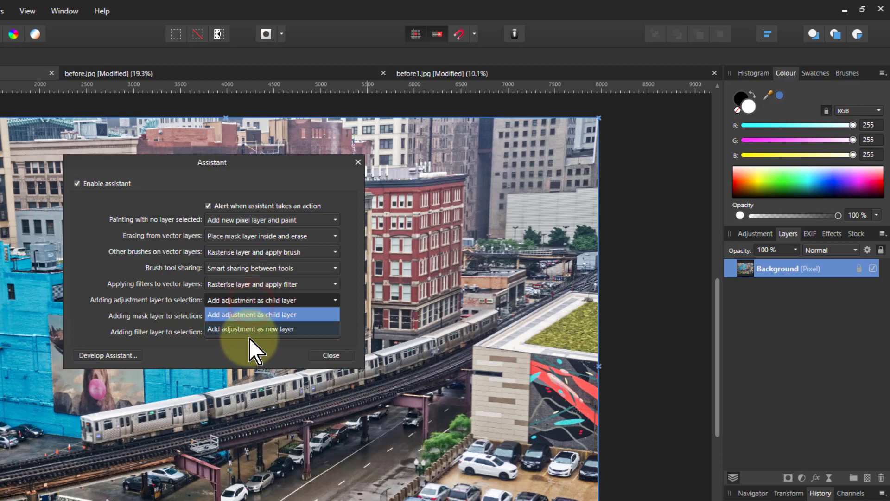
left_click(265, 302)
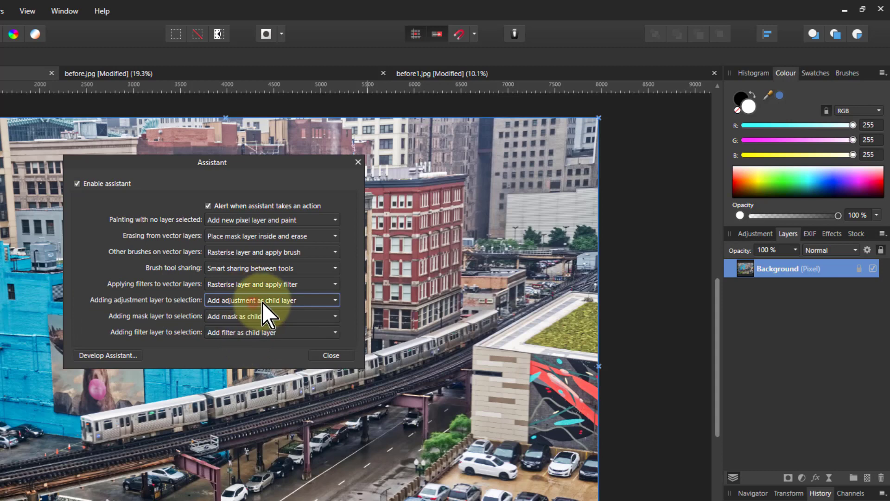
left_click(359, 163)
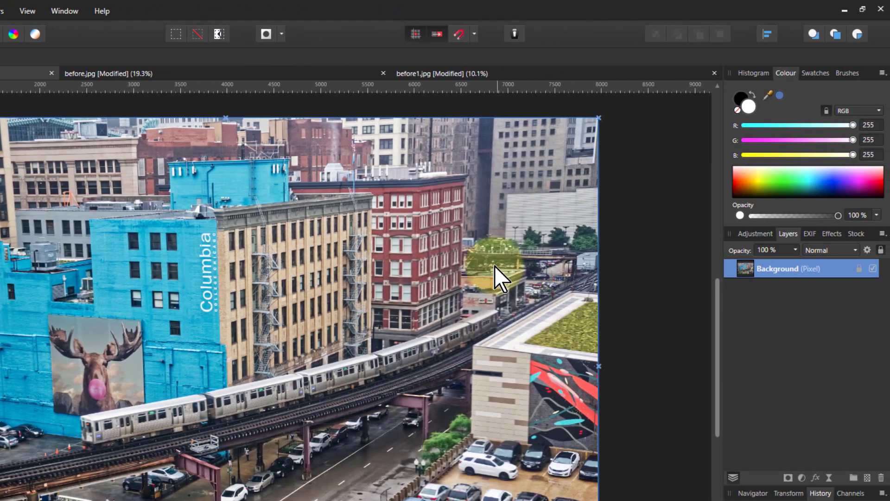
Step: Deselect the Background layer and add a Curves adjustment as a separate layer above it
left_click(670, 272)
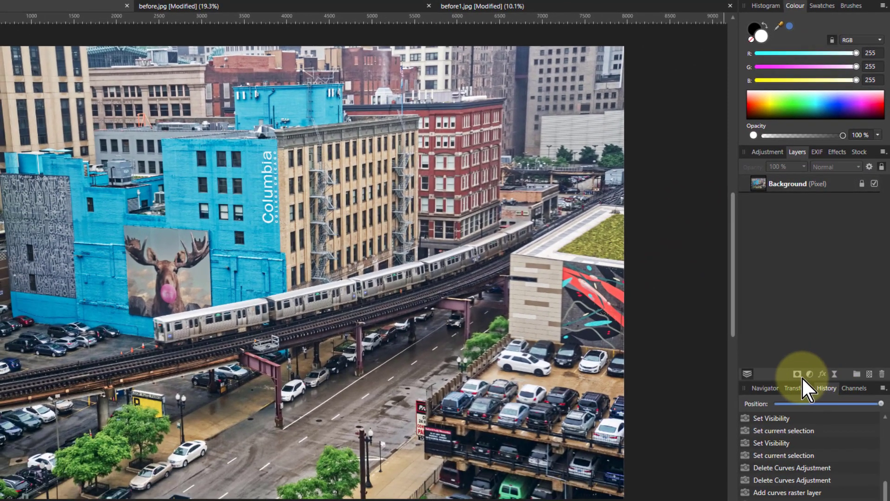
left_click(809, 374)
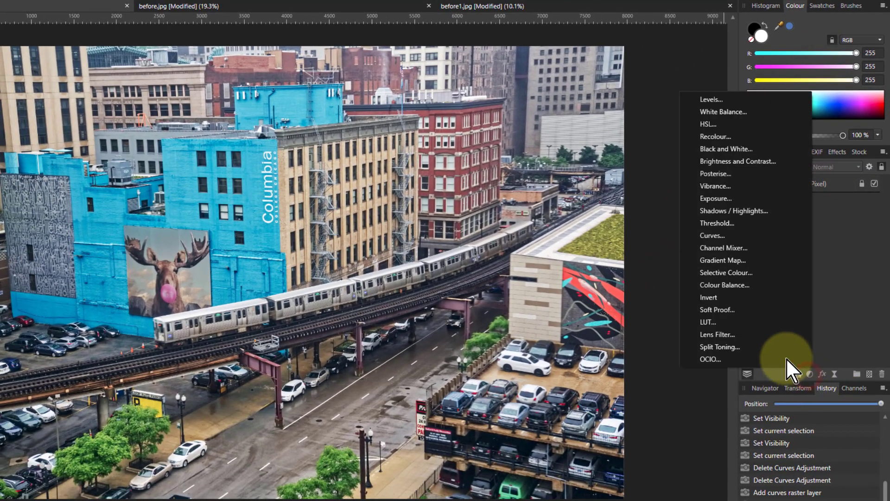
left_click(719, 236)
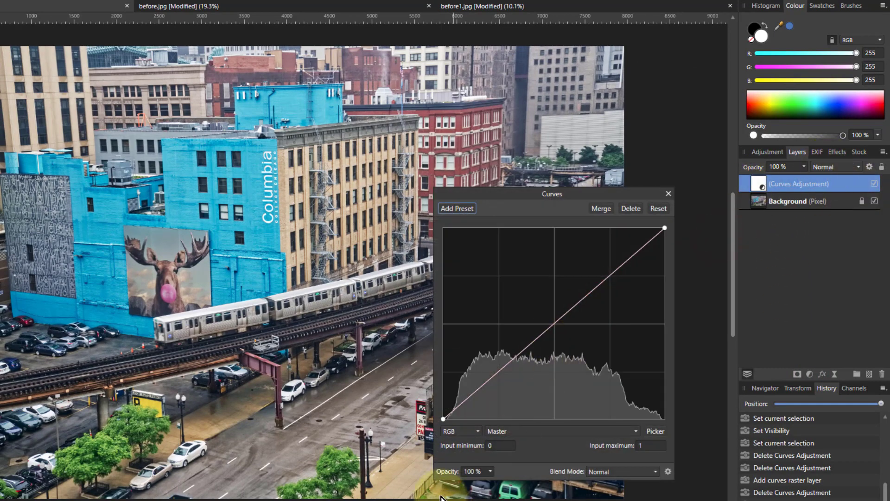
Step: Switch the Curves adjustment to the CMYK colour space and select the Black channel
left_click(459, 432)
left_click(457, 471)
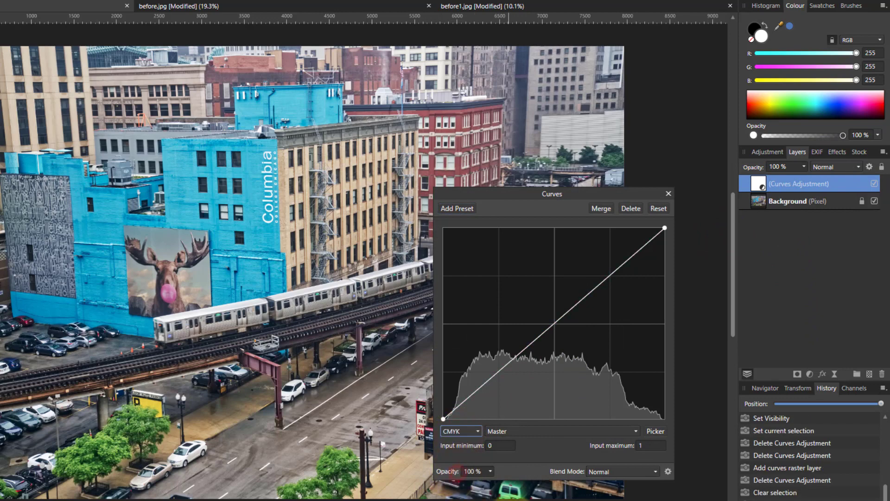
left_click(516, 432)
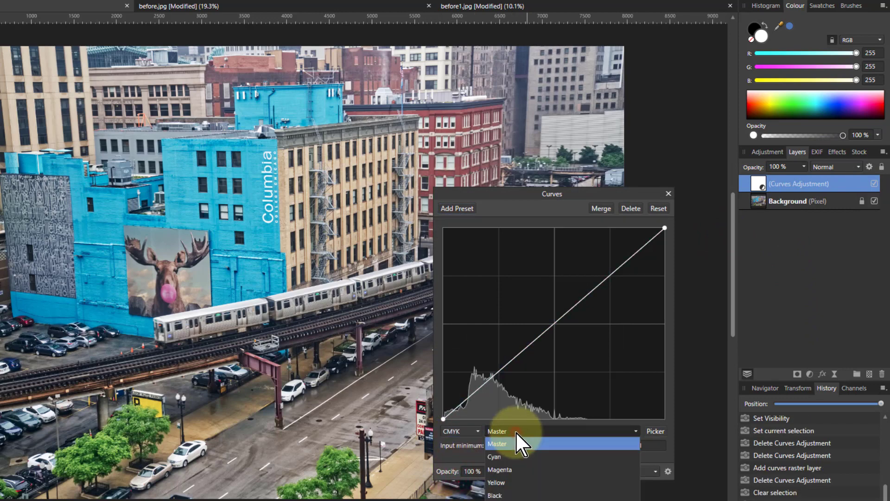
left_click(503, 497)
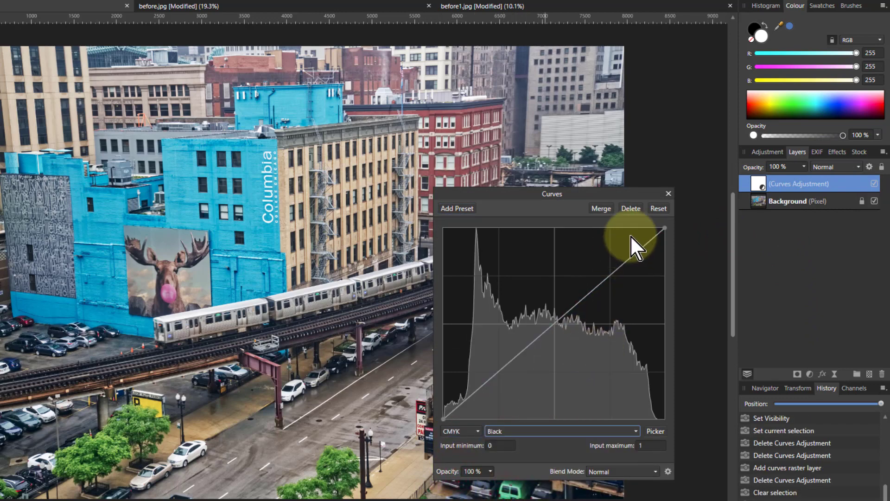
Step: Shift the Black curve's lower end right and lower its top end slightly
left_click_drag(667, 229, 669, 463)
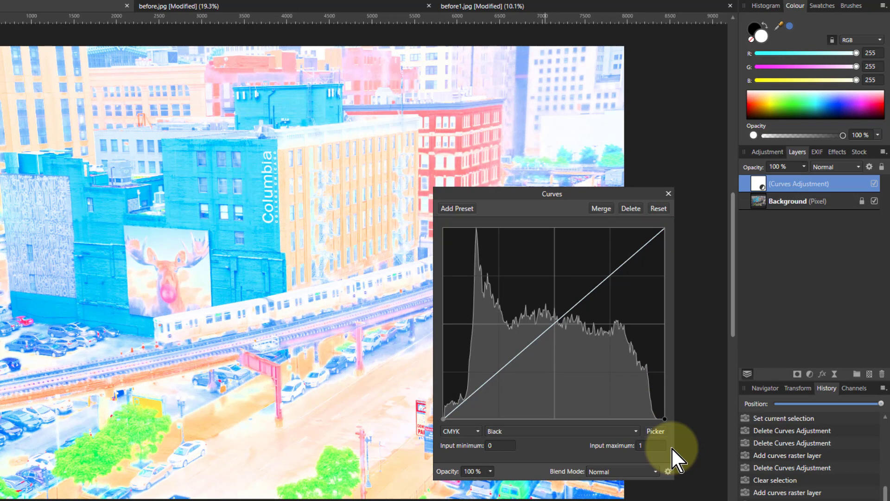
left_click_drag(672, 447, 669, 229)
left_click_drag(444, 418, 535, 430)
left_click_drag(667, 235, 681, 276)
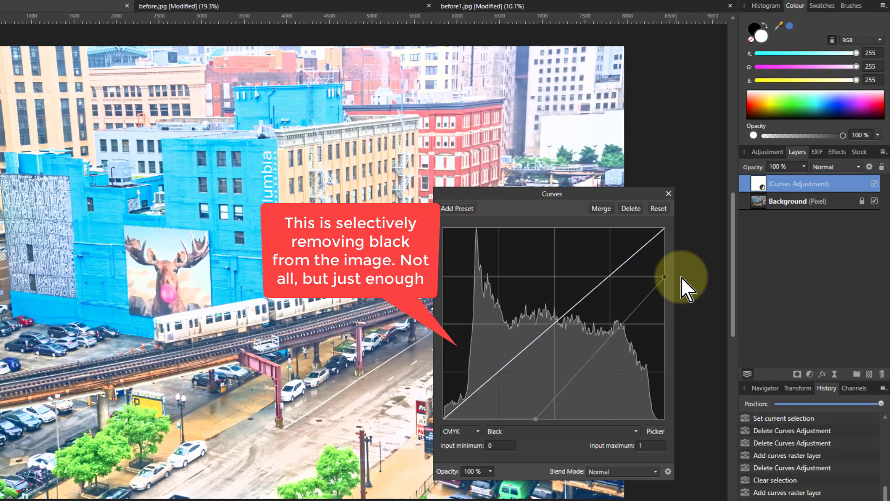
Step: Close the first Curves settings and add a second Curves adjustment layer above it
left_click(671, 193)
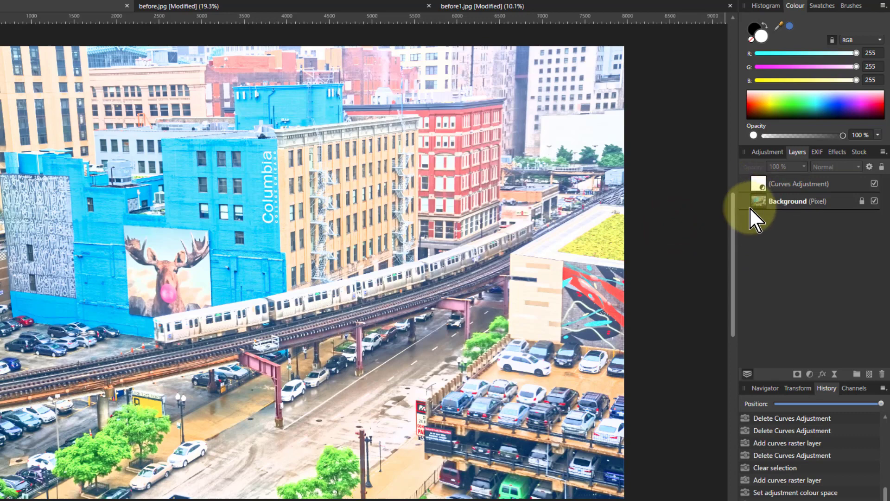
left_click(812, 373)
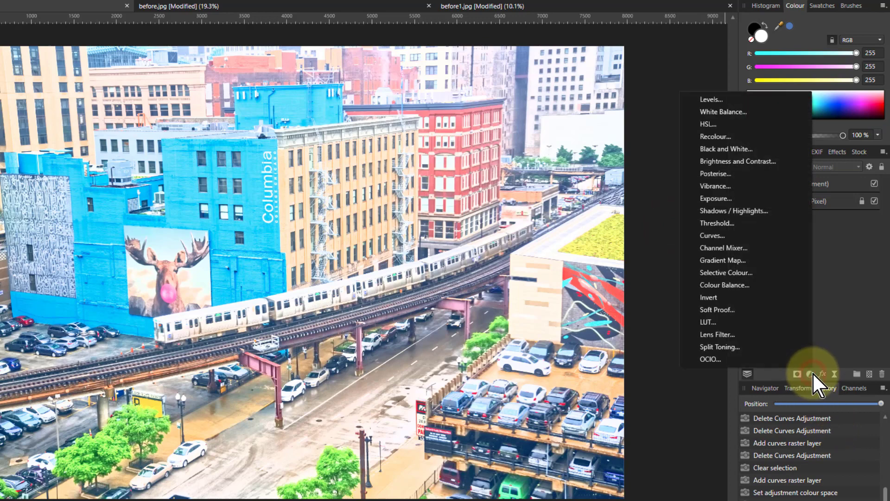
left_click(706, 234)
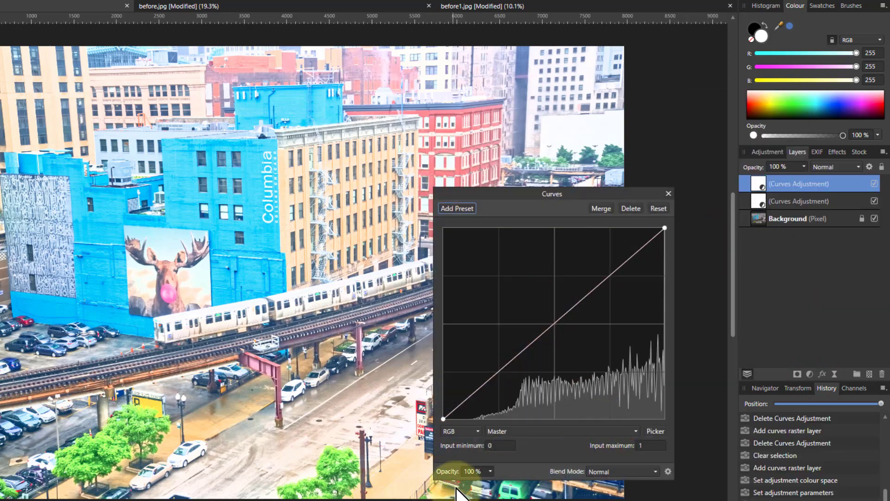
Step: Set the second Curves to CMYK, drag the Black curve's top fully down, then reselect Master
left_click(457, 431)
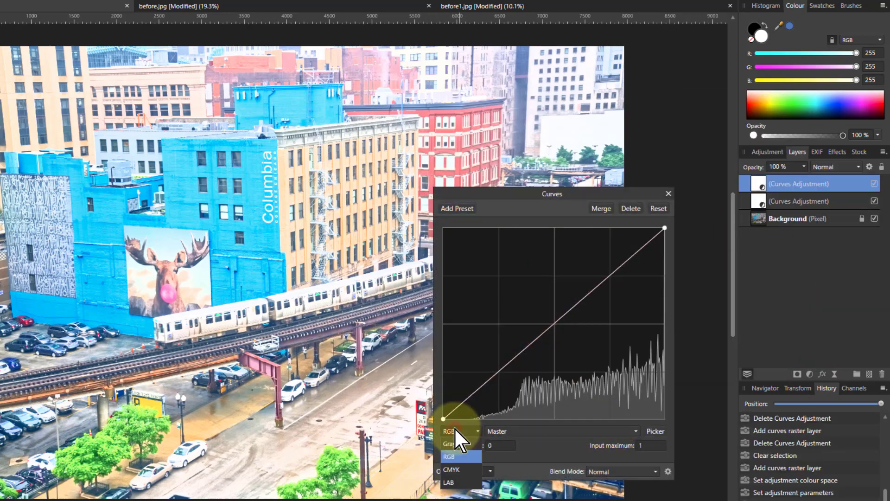
left_click(454, 468)
left_click(536, 430)
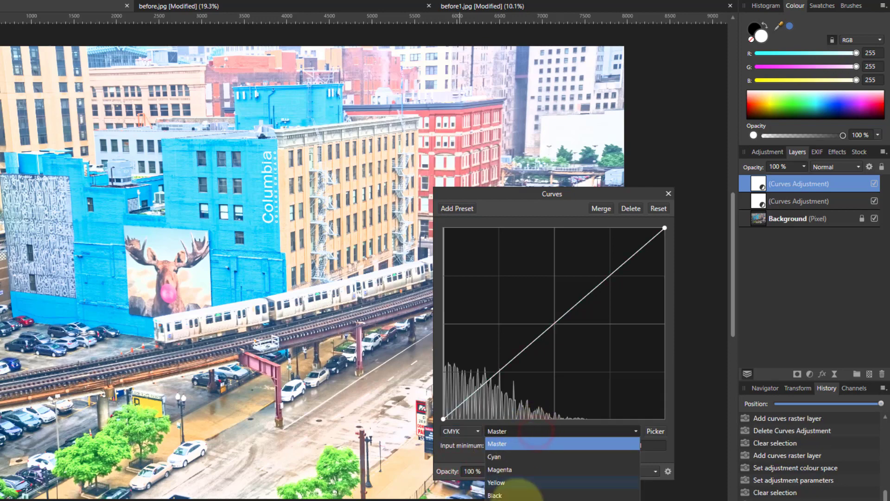
left_click(495, 495)
left_click_drag(659, 236, 687, 497)
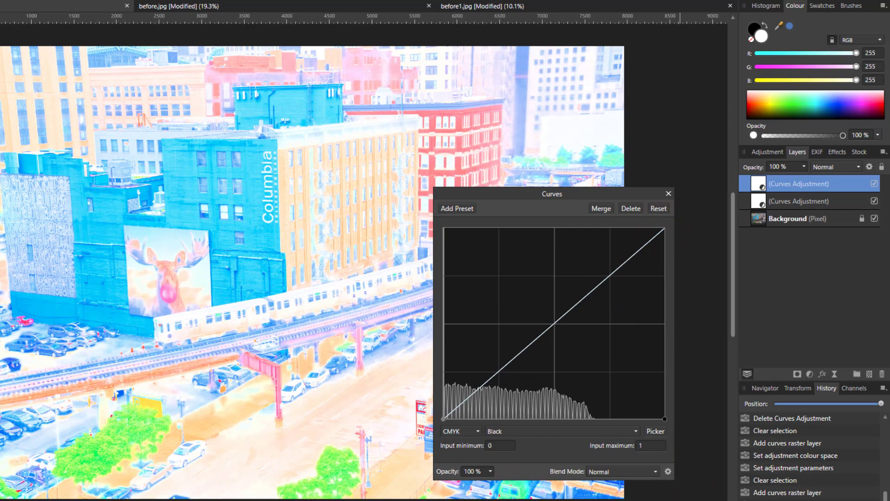
left_click(519, 430)
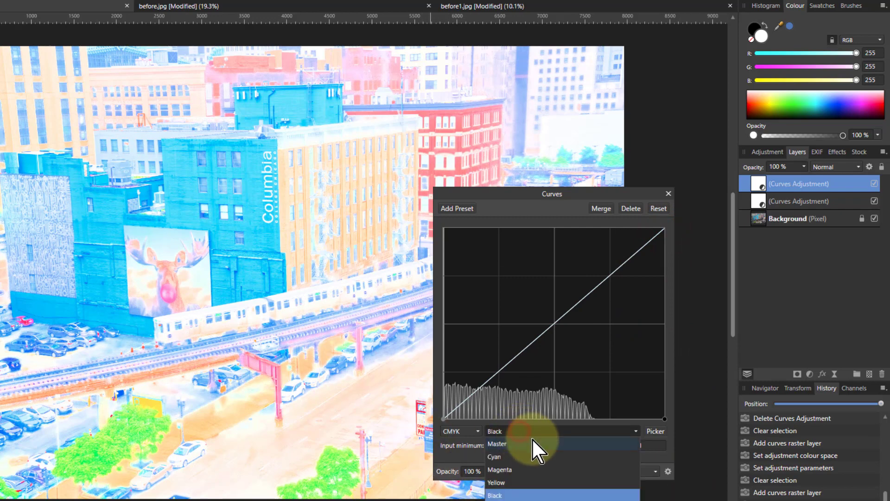
left_click(530, 443)
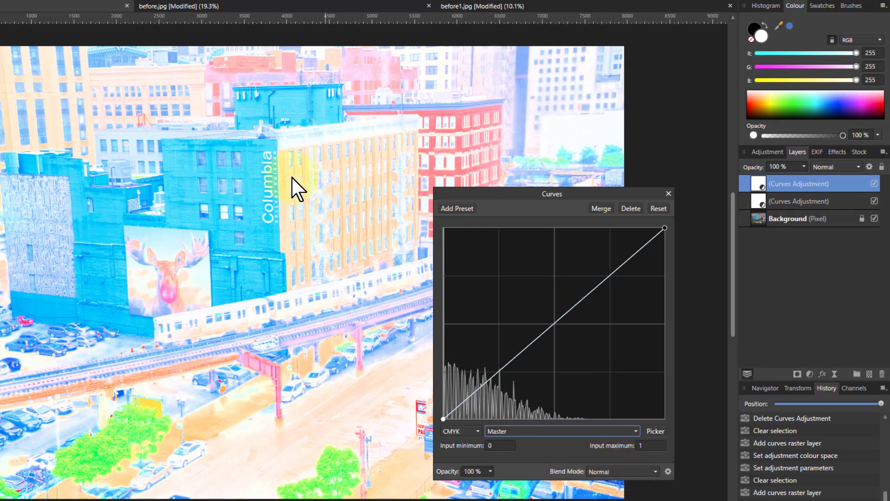
Step: Set the second Curves layer's blend mode to Soft Light and reshape its Master curve's top endpoint
left_click(619, 473)
scroll(608, 459, "down", 2)
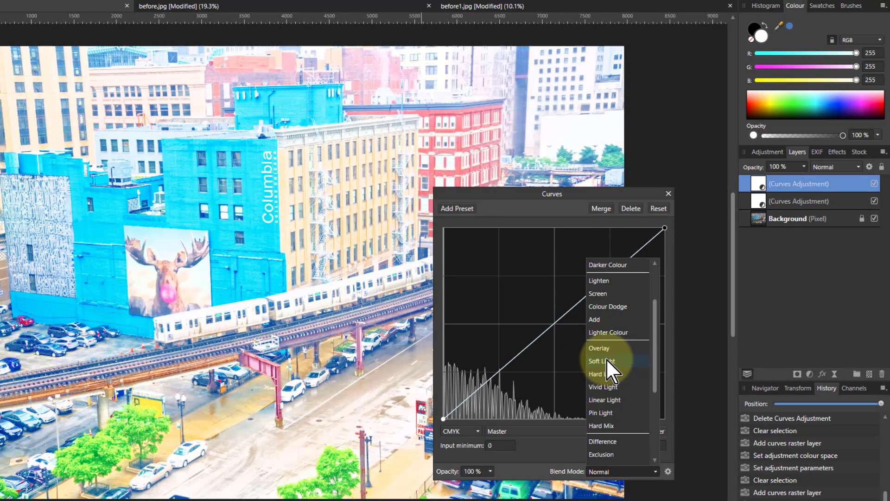
left_click(606, 359)
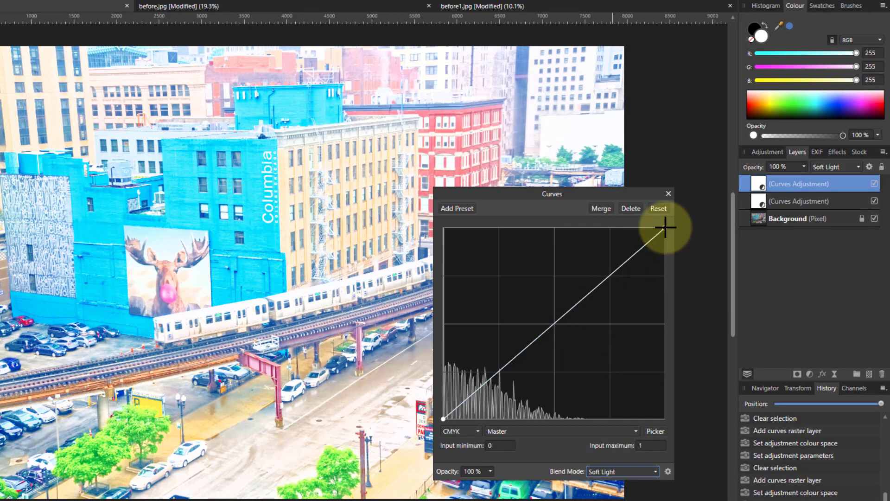
left_click_drag(665, 227, 494, 282)
left_click_drag(515, 310, 594, 275)
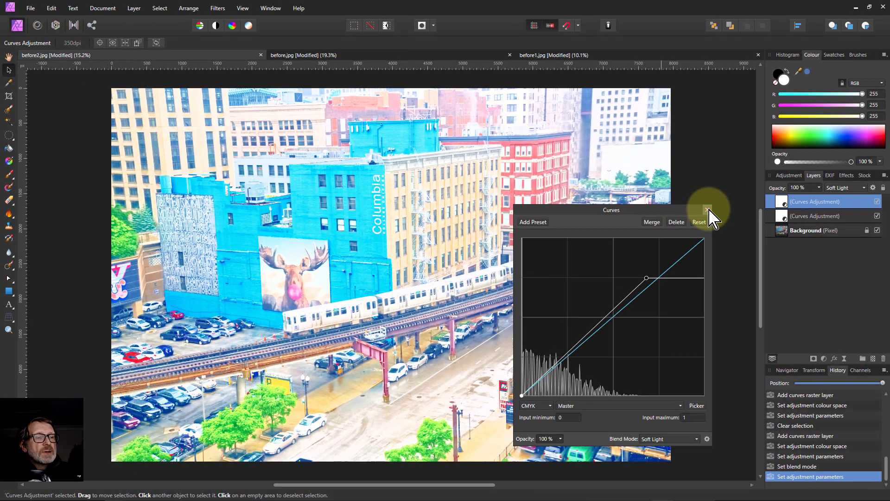
Step: Select both Curves layers and toggle their visibility off and on to compare with the original
left_click(670, 194)
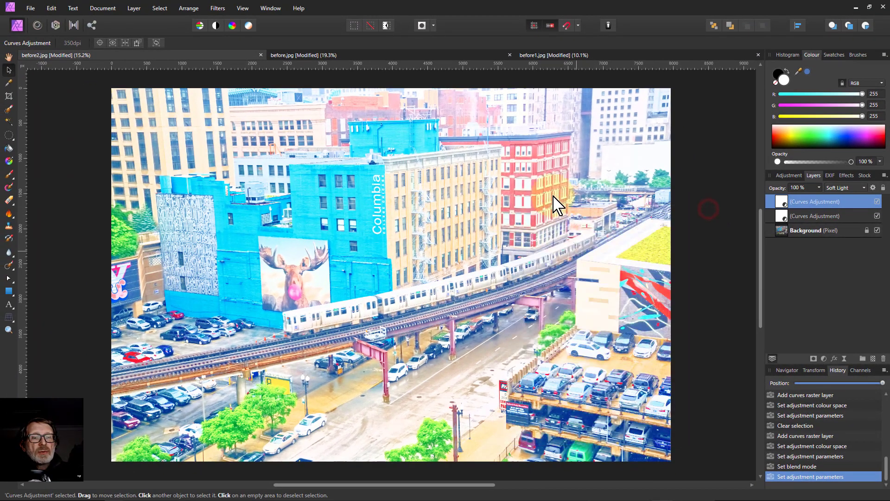
left_click(820, 217, "shift")
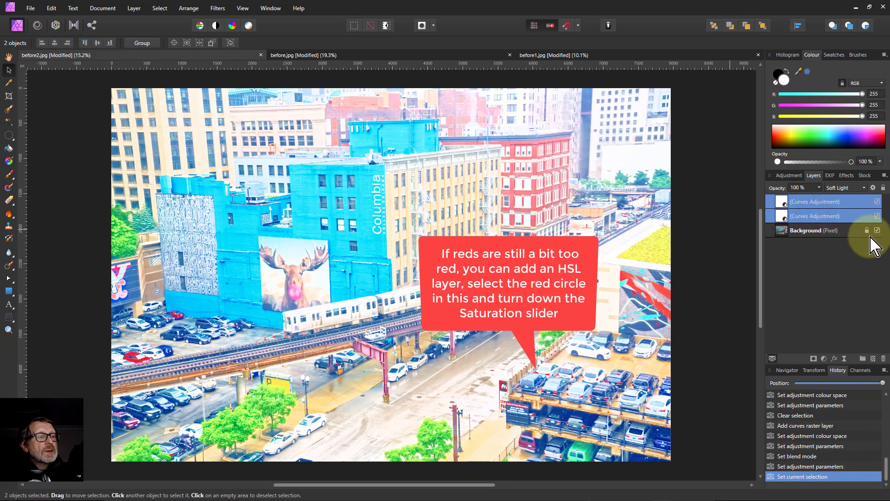
left_click(878, 216)
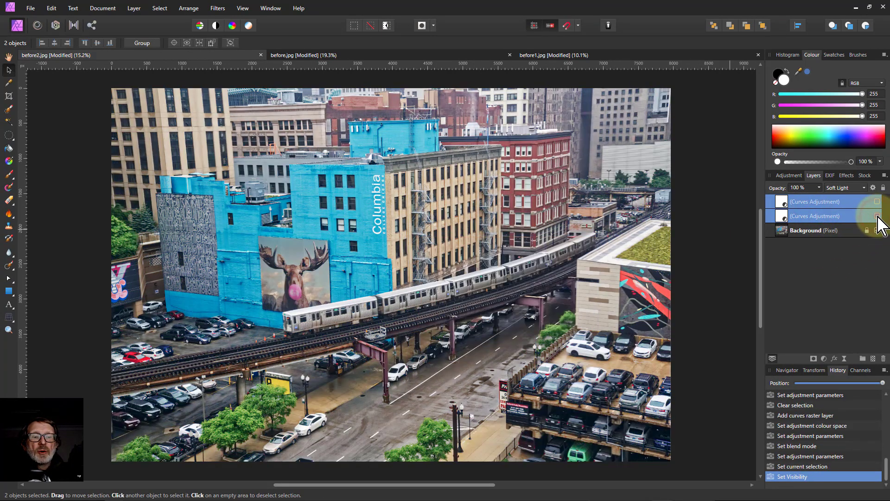
left_click(877, 216)
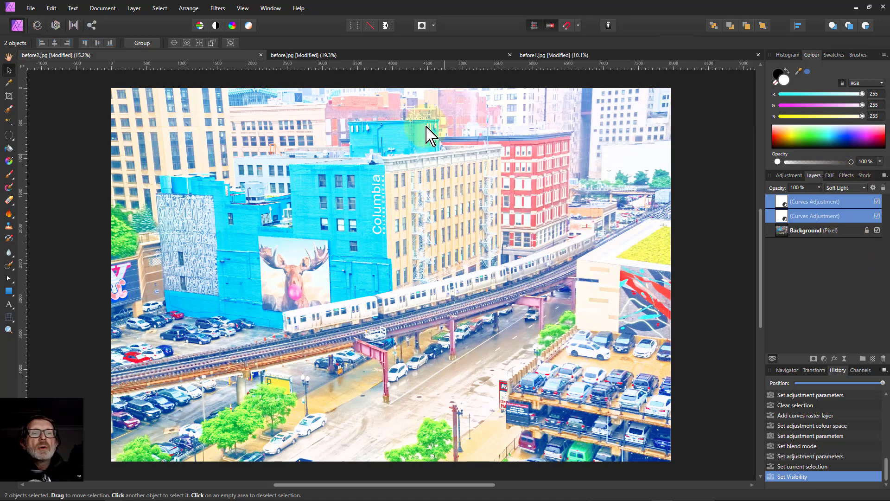
Step: Paste both Curves layers into before.jpg and before1.jpg, then return to the city photo before2.jpg
left_click(357, 55)
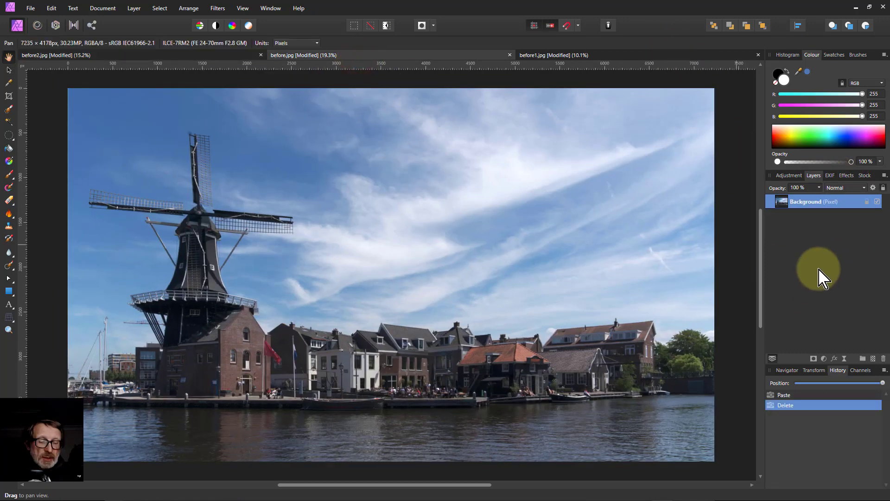
key("ctrl+v")
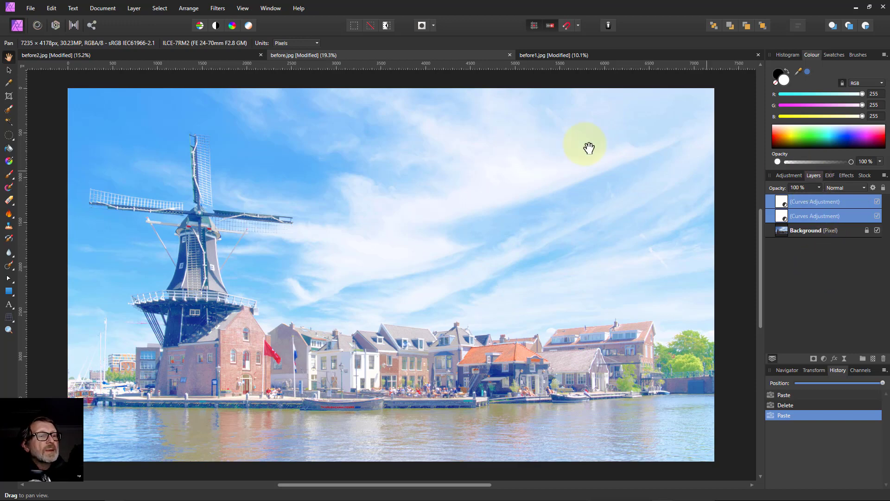
left_click(587, 56)
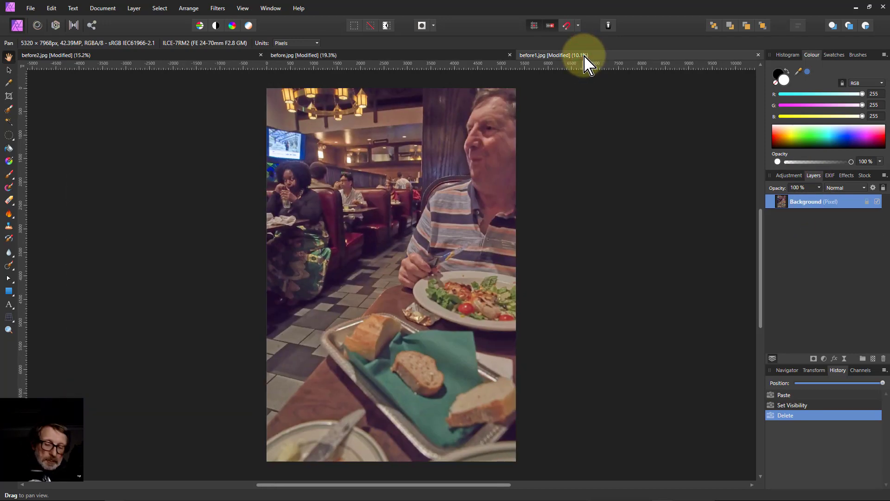
key("ctrl+v")
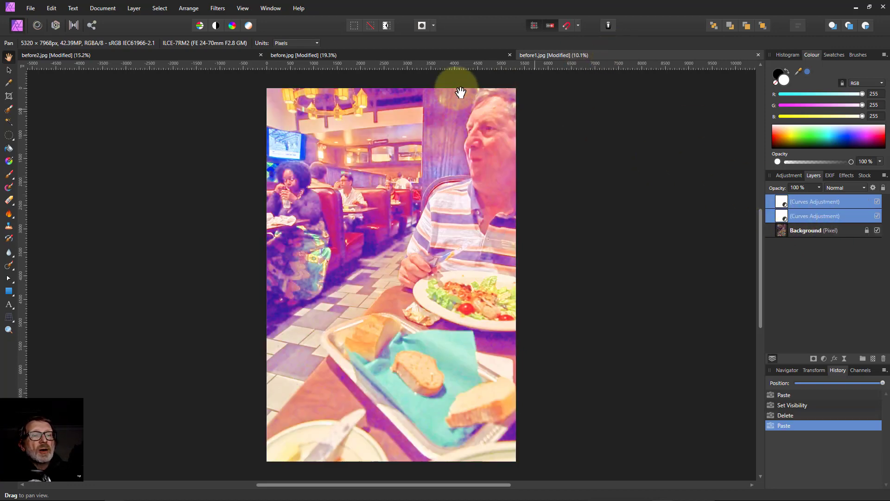
left_click(354, 56)
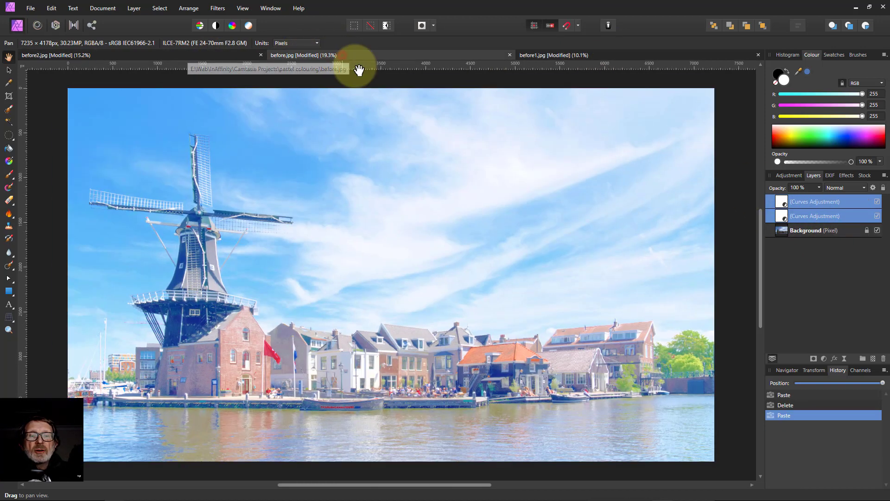
left_click(172, 56)
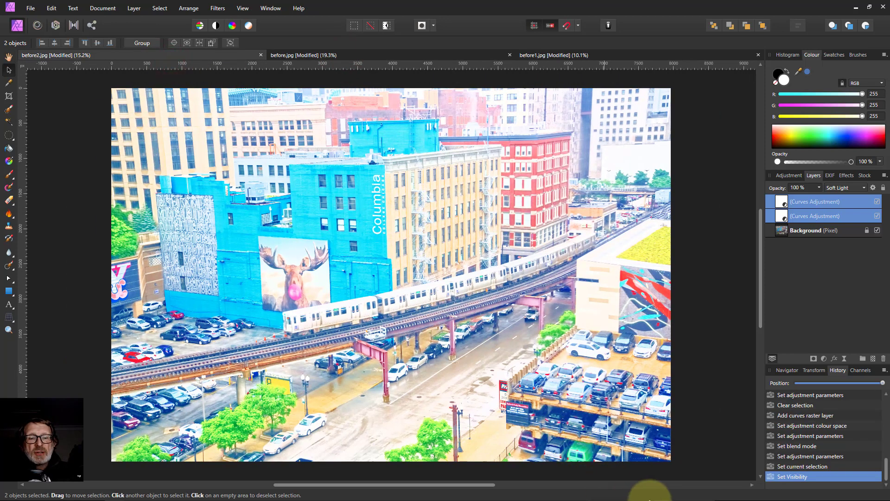